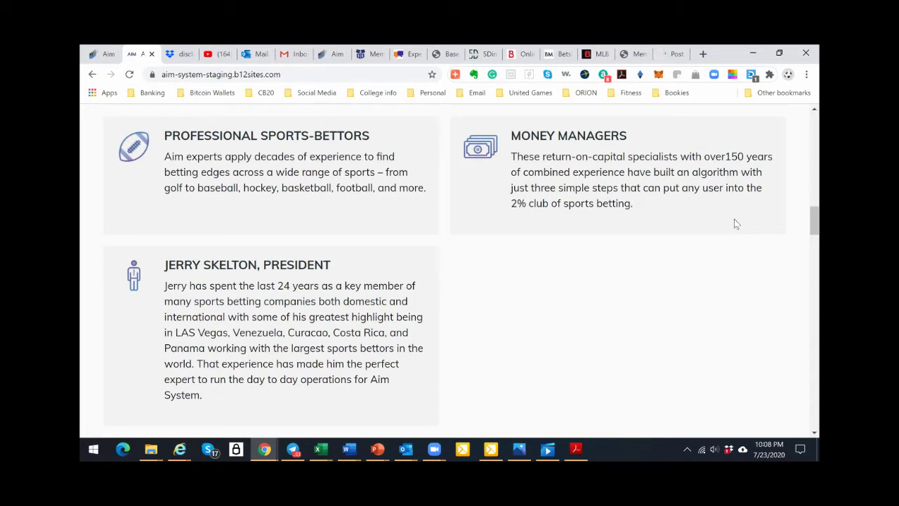
- Read through the Speculative Management Engine section of the staging site and open the financial disclaimer image
scroll(738, 224, "down", 4)
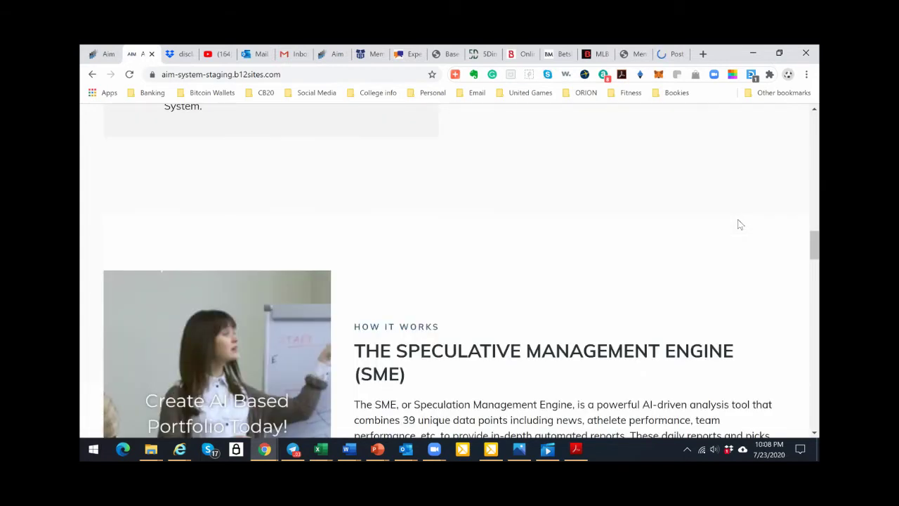
scroll(738, 225, "down", 2)
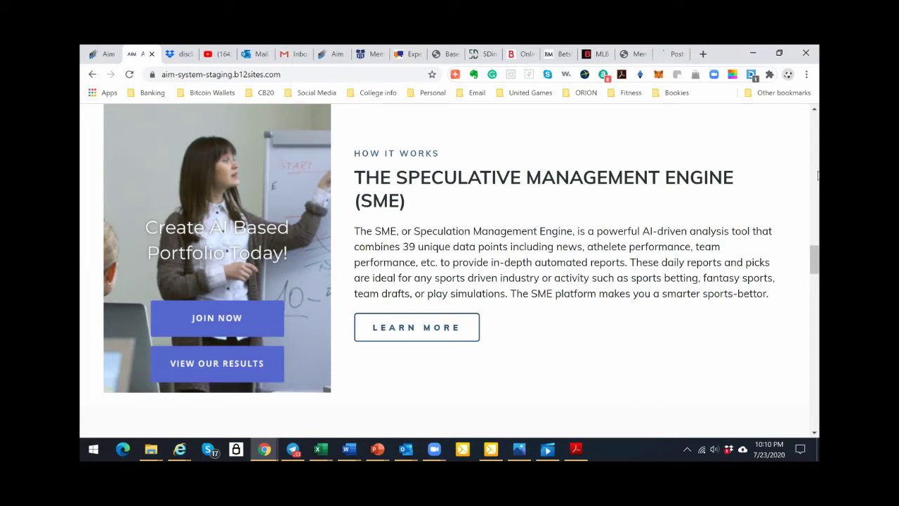
left_click(180, 55)
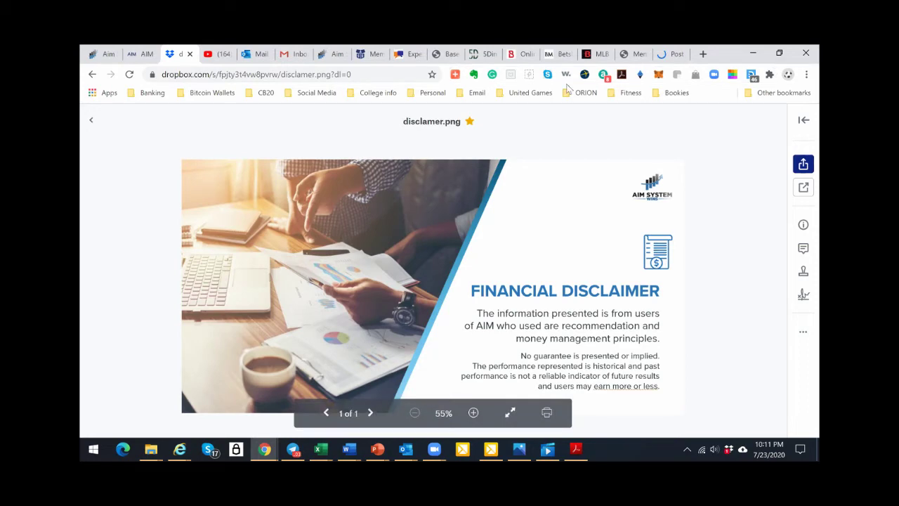
- Switch to the live AIM System site and review its How It Works steps and the Bronze plan under Fees & Tiers
key("ctrl+7")
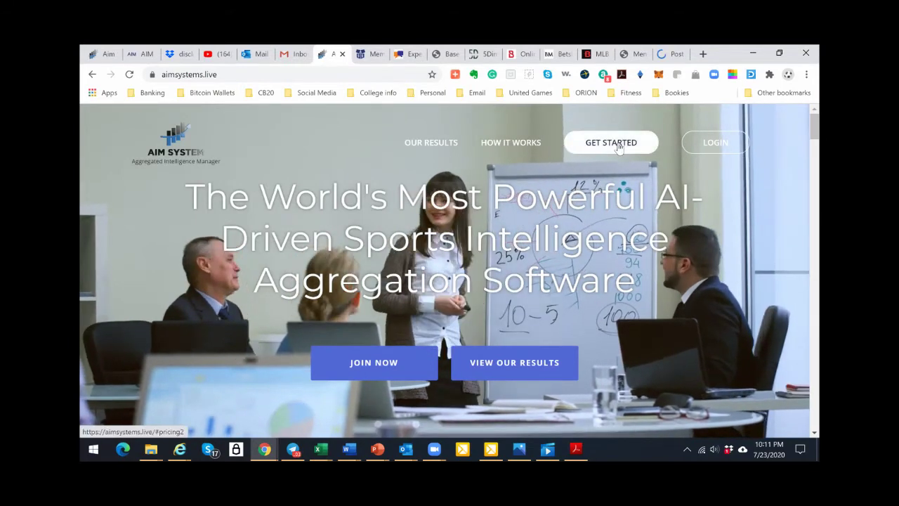
left_click(618, 145)
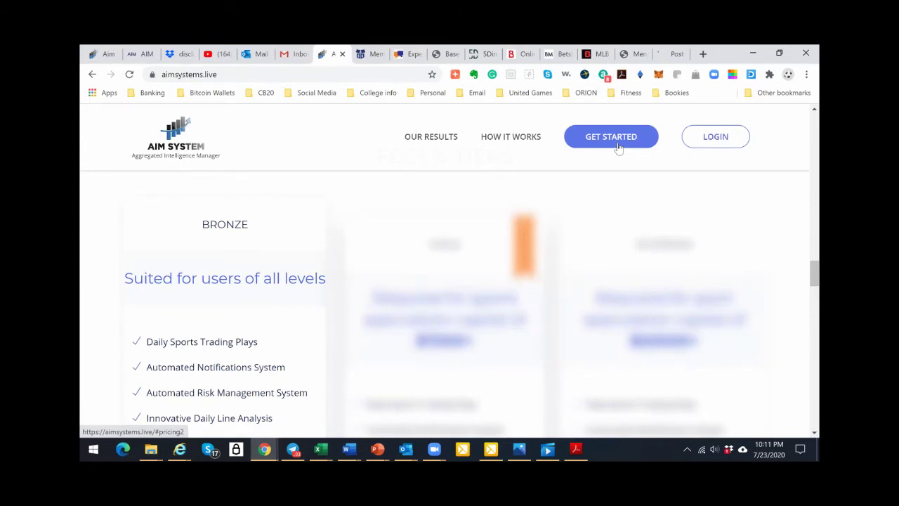
scroll(286, 231, "down", 1)
scroll(285, 232, "up", 1)
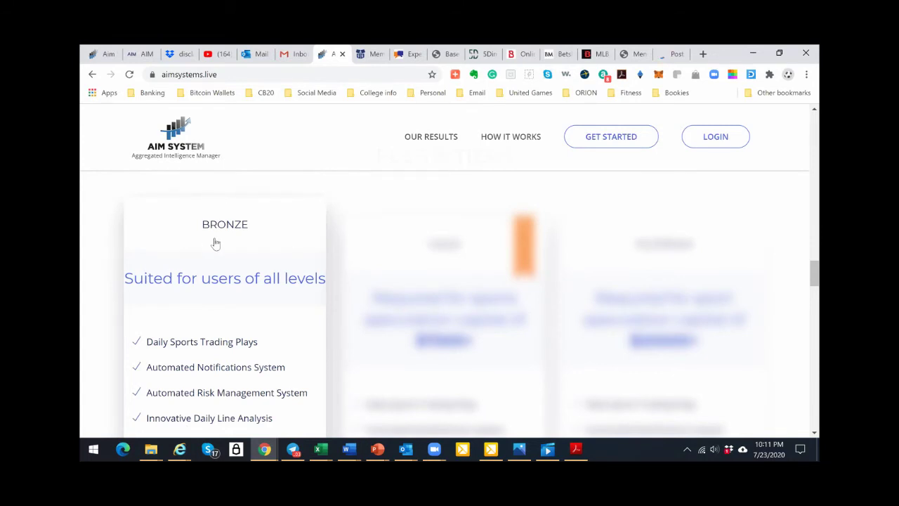
scroll(216, 243, "up", 3)
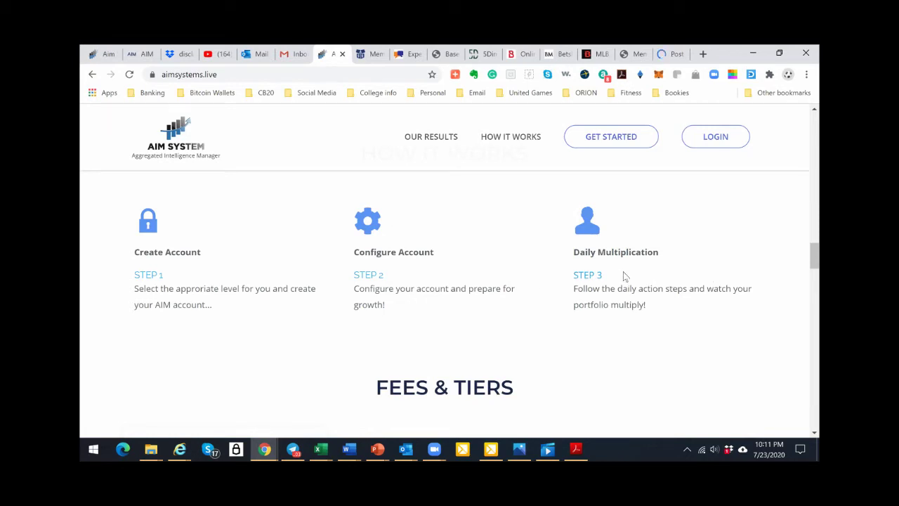
scroll(281, 257, "down", 3)
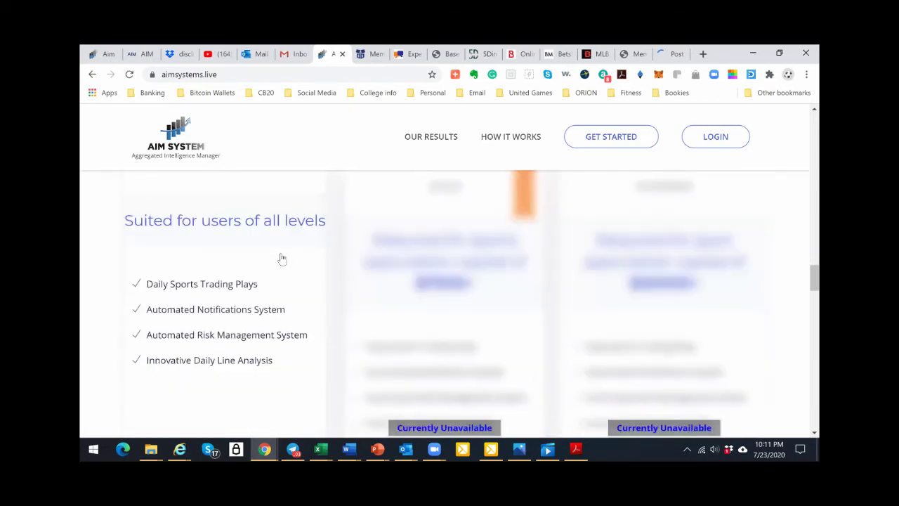
scroll(285, 259, "up", 2)
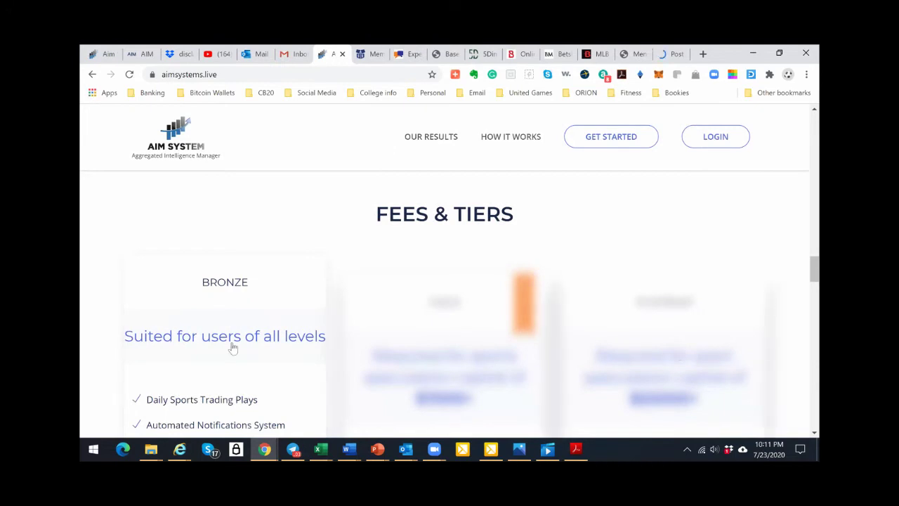
- Open the Bronze plan's checkout and look over the account information form
scroll(290, 326, "down", 3)
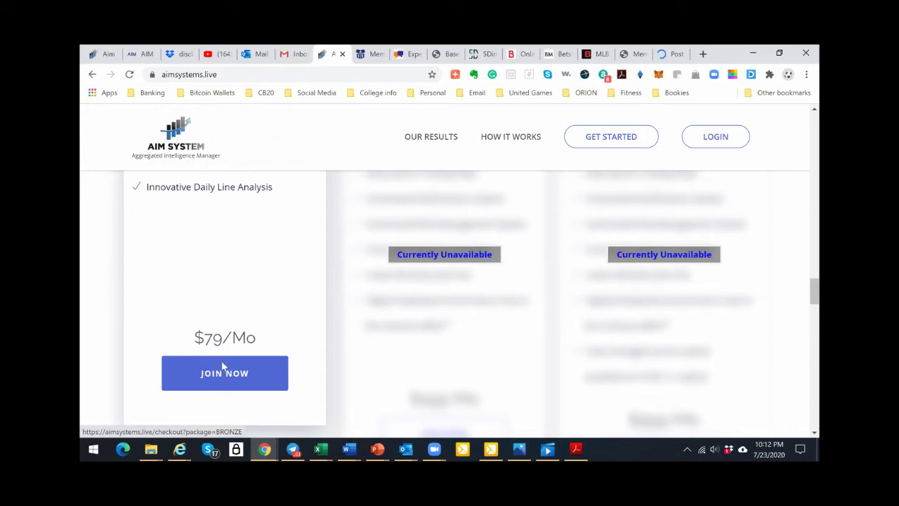
left_click(223, 365)
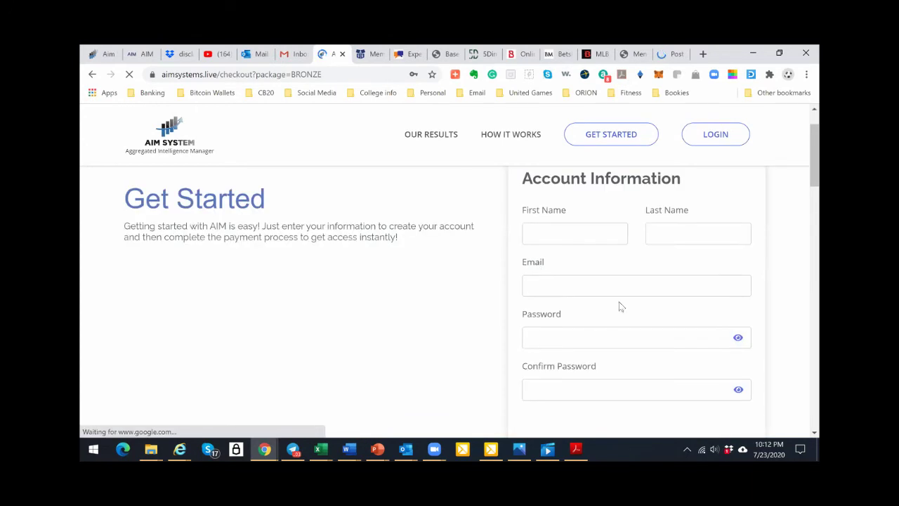
scroll(619, 306, "down", 1)
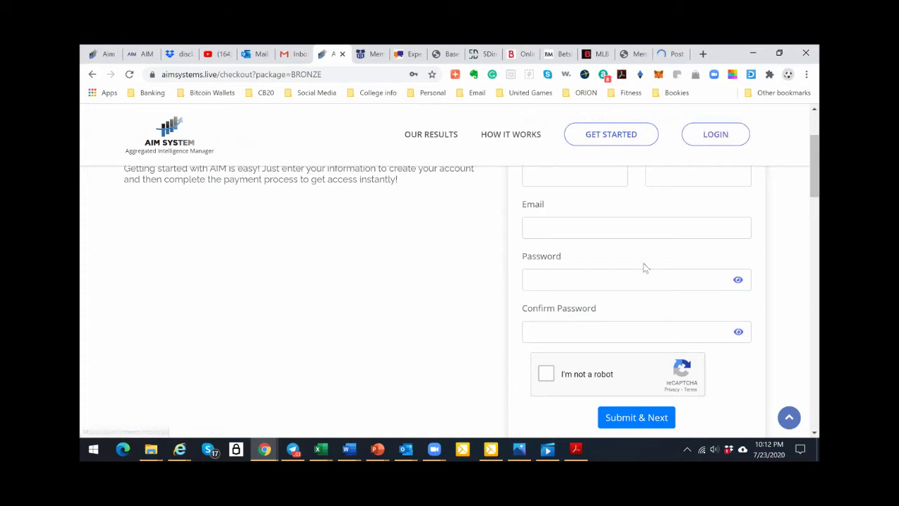
- Log in to the member area with a saved member email and account password
left_click(715, 136)
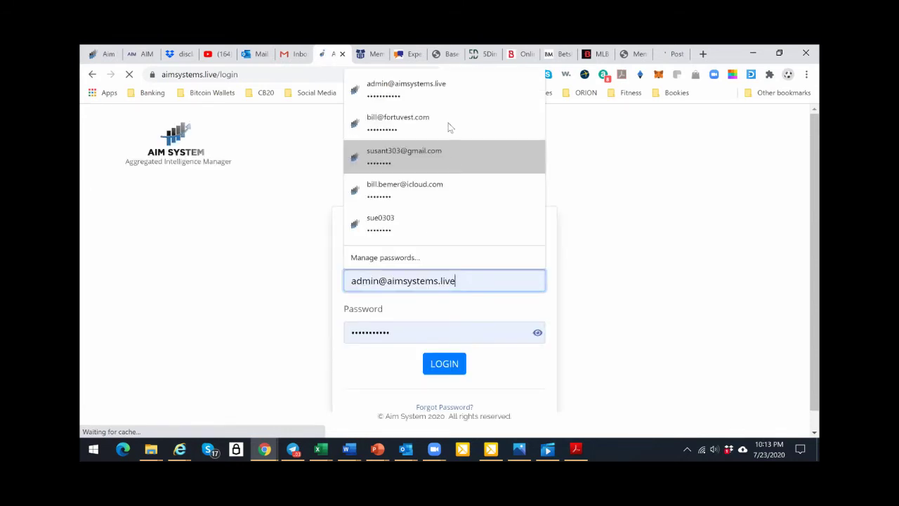
left_click(450, 127)
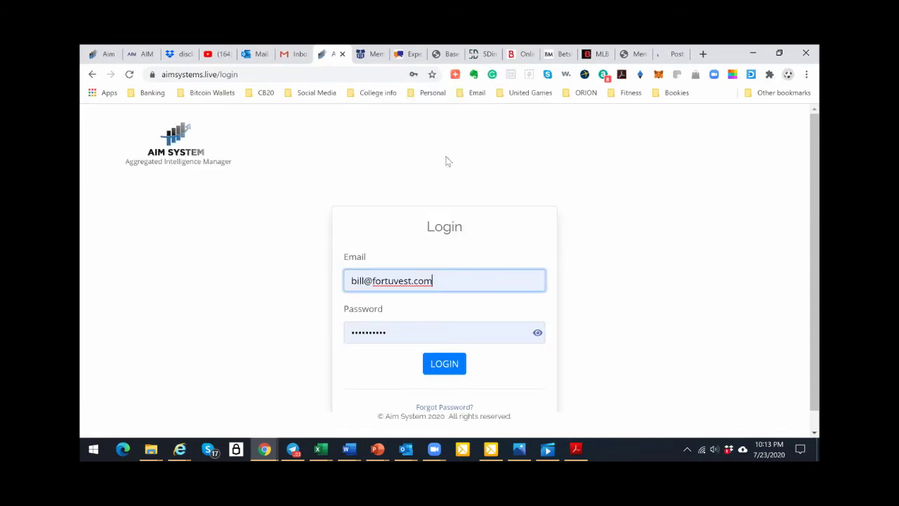
left_click(444, 364)
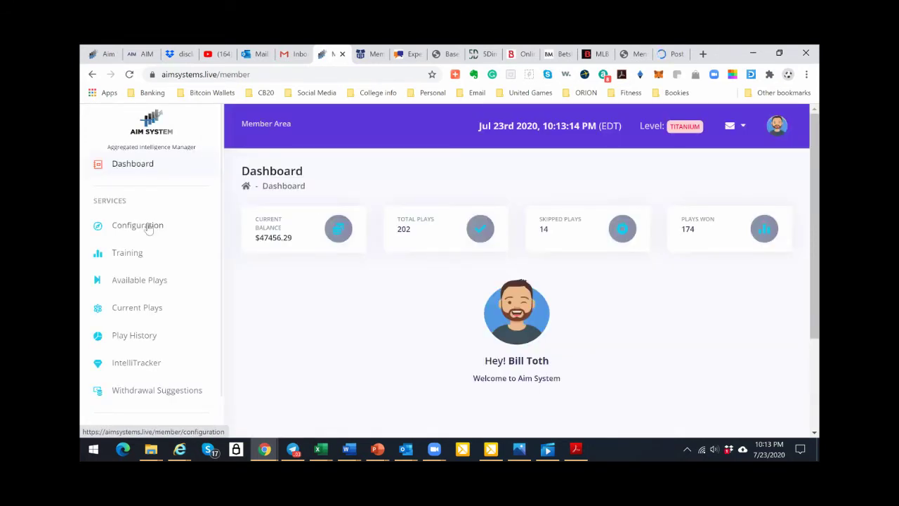
- Open the account configuration, keep the starting balance of 30000.00 and proceed to the risk tolerance setting
left_click(149, 230)
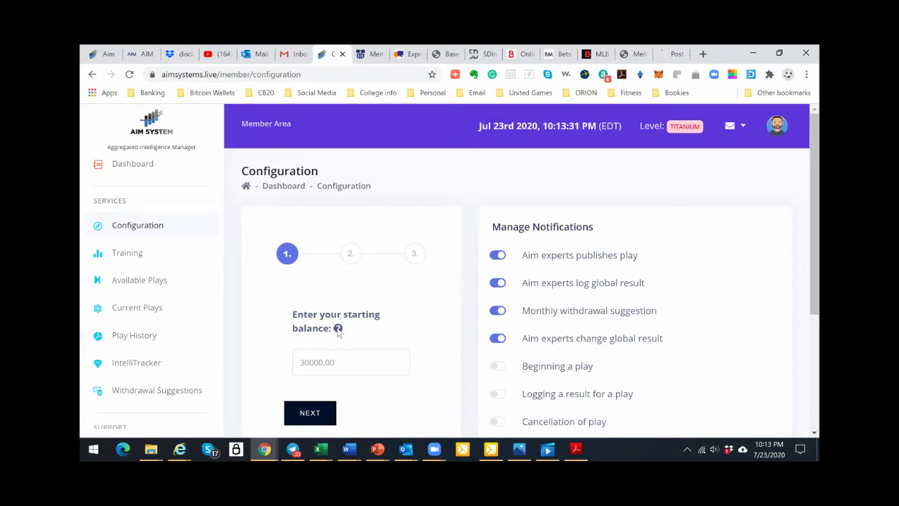
mouse_move(337, 330)
scroll(295, 355, "down", 1)
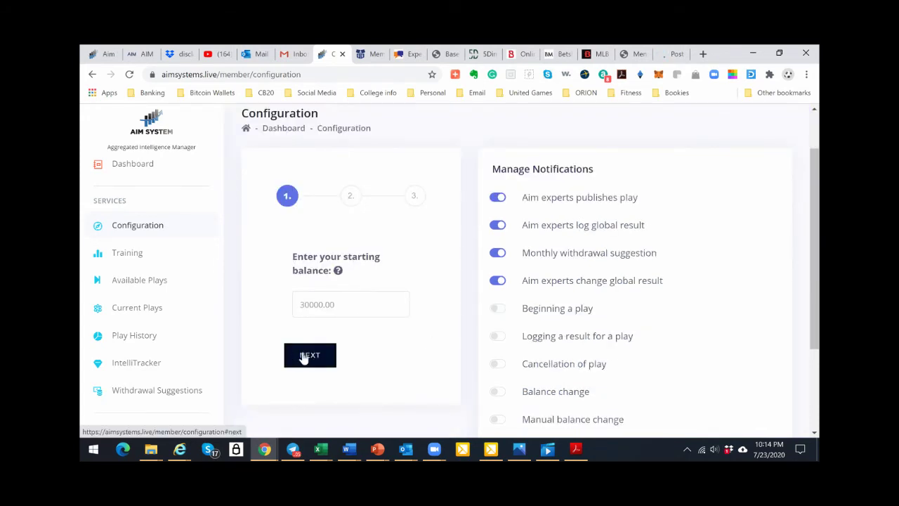
left_click(290, 358)
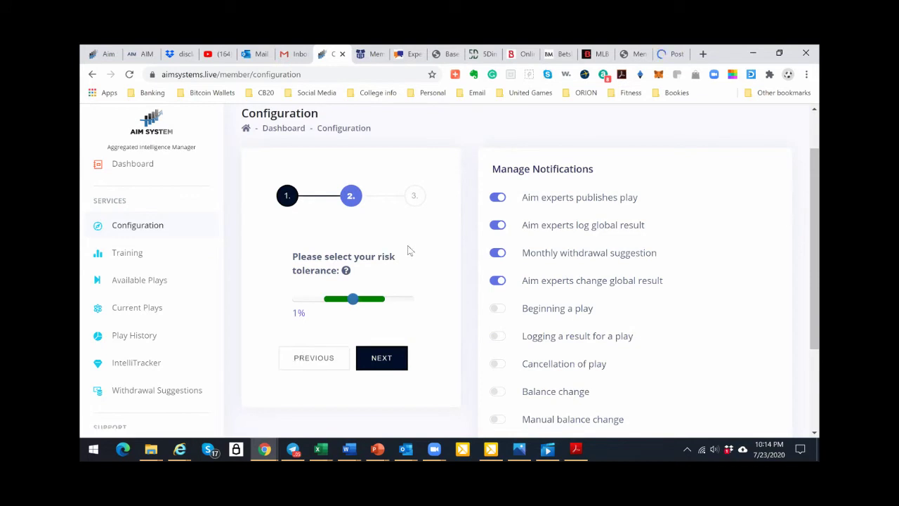
- Try risk tolerances of 0.5% and 1.5%, set it back to 1% and proceed to the monthly withdrawal setting
mouse_move(346, 271)
left_click_drag(354, 302, 292, 301)
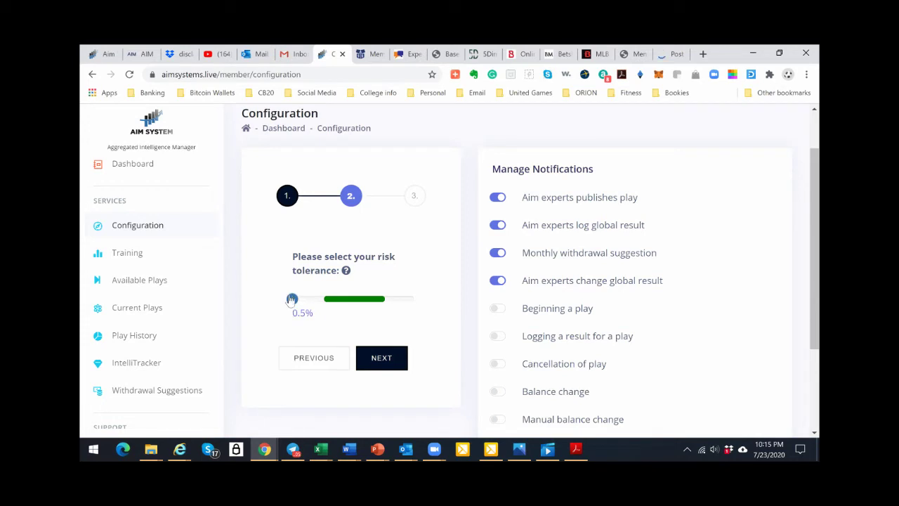
left_click(413, 298)
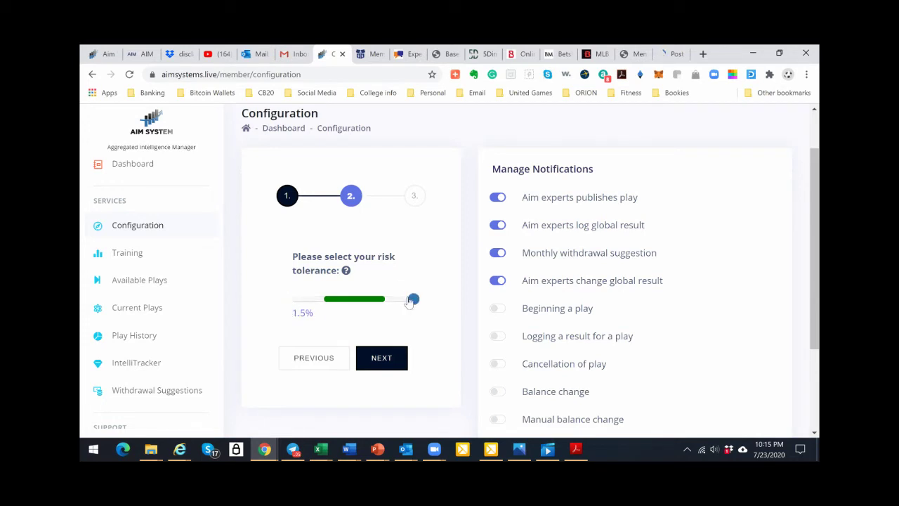
left_click(362, 305)
left_click(385, 361)
- Try the monthly withdrawal amount across its range up to 60%, set it to 20% and finish the configuration
mouse_move(337, 285)
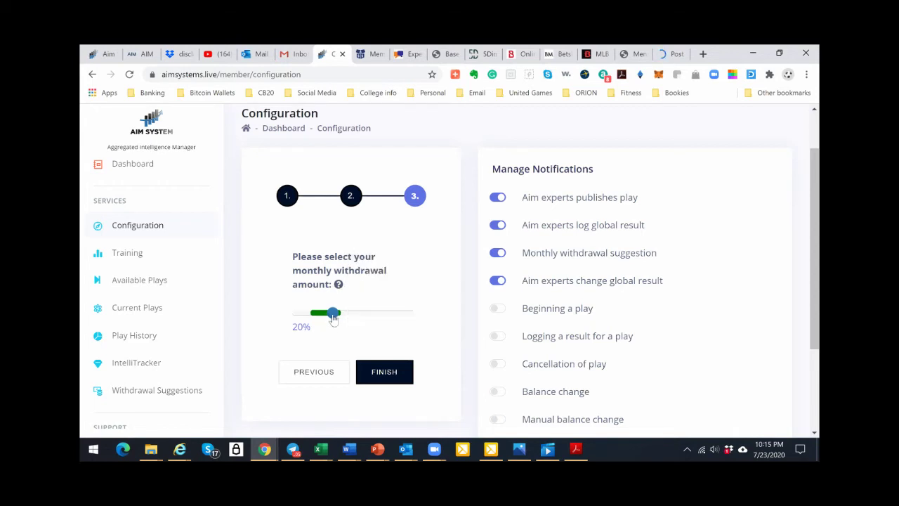
left_click(313, 319)
left_click(340, 318)
left_click_drag(344, 317, 267, 307)
left_click(416, 315)
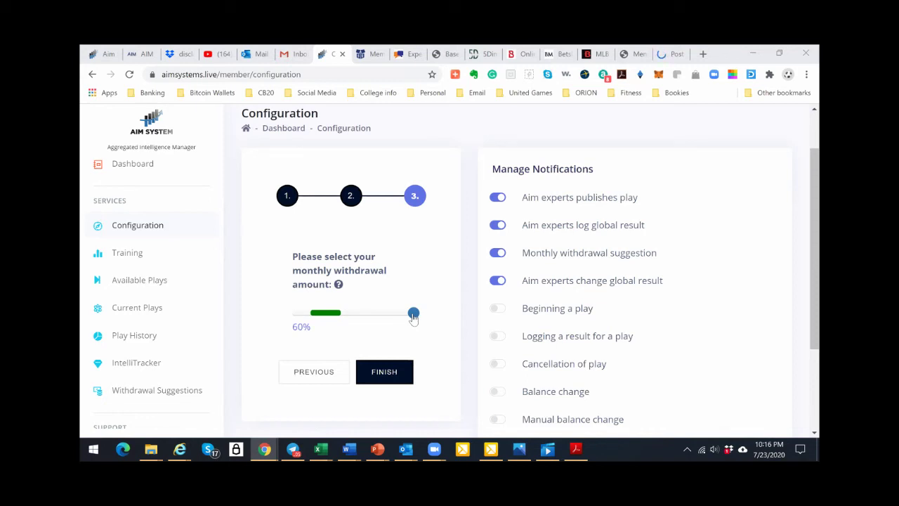
left_click(333, 314)
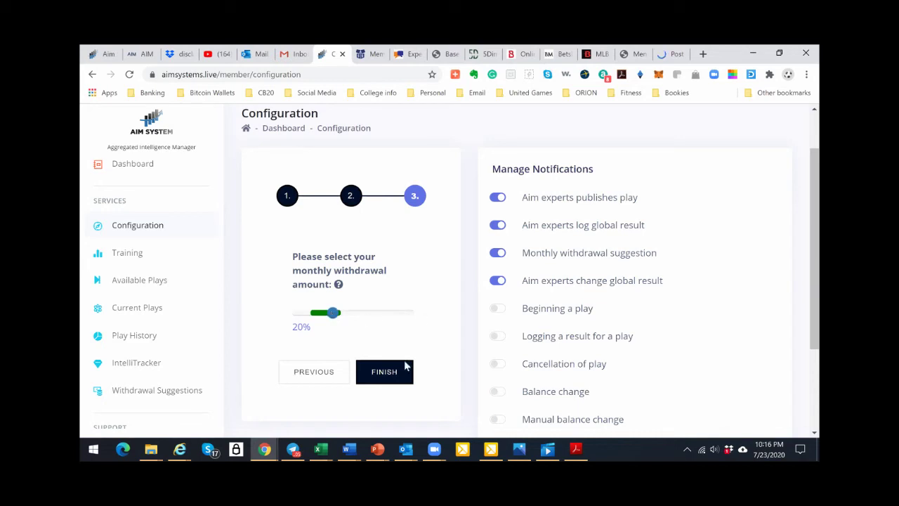
left_click(387, 377)
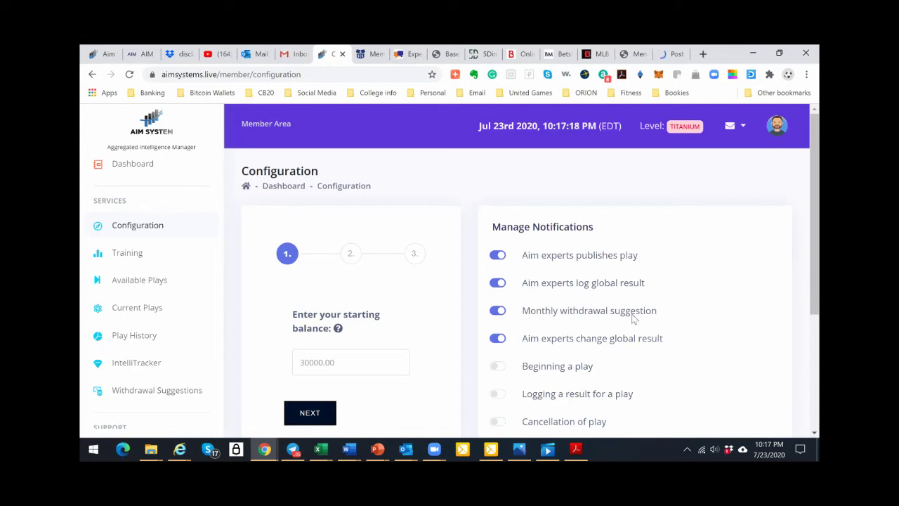
- Look over the Manage Notifications options, and open the list of available plays
scroll(627, 316, "down", 2)
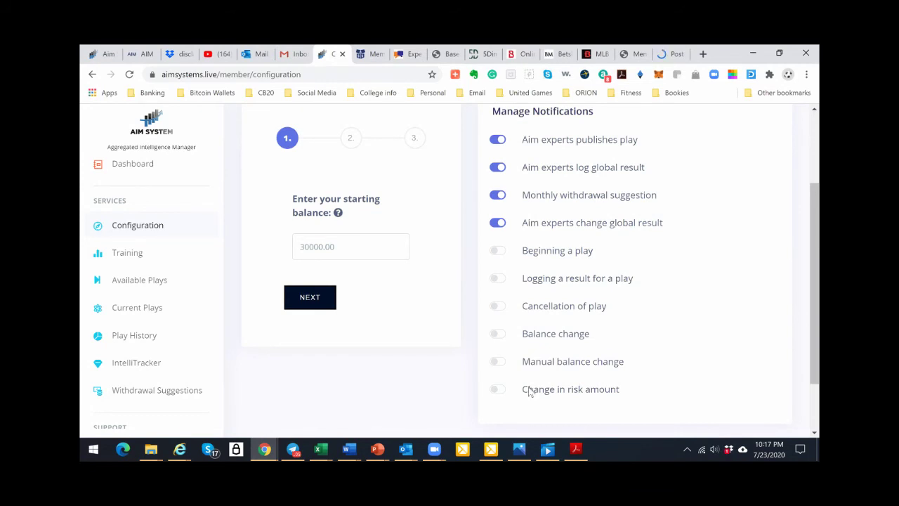
scroll(531, 378, "up", 2)
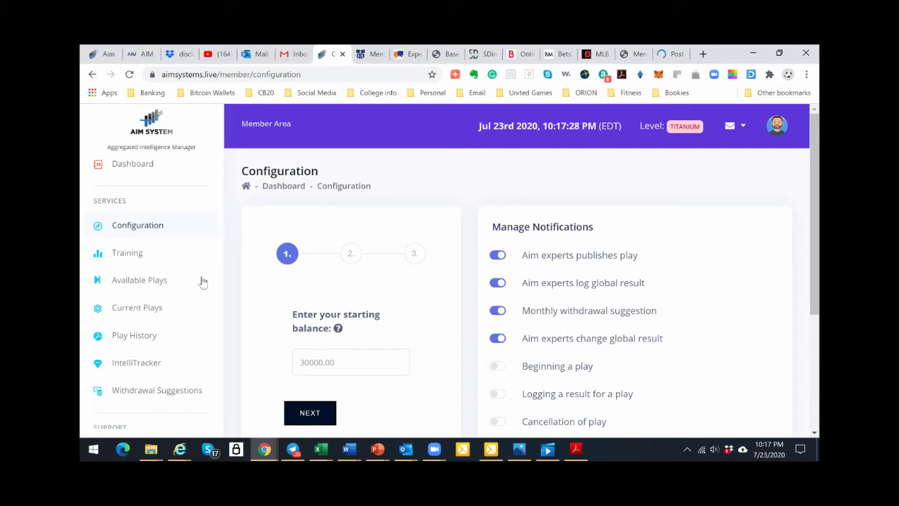
left_click(155, 284)
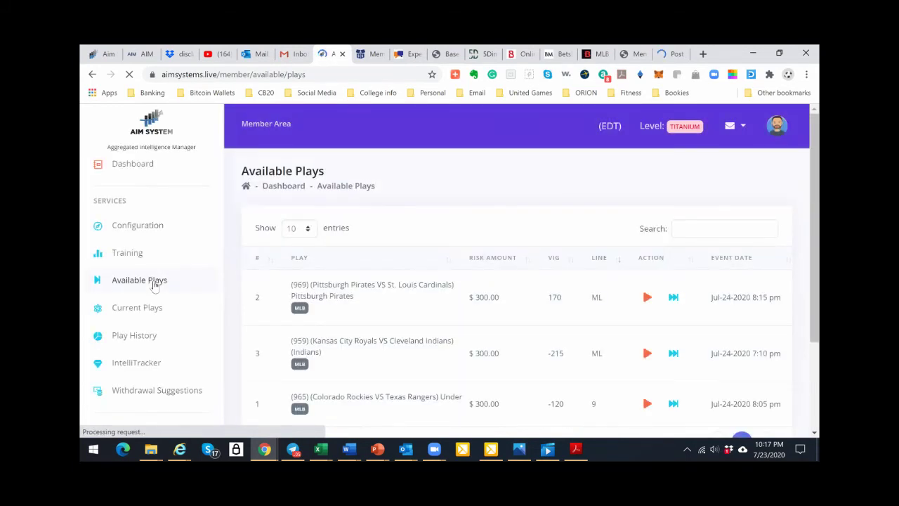
scroll(590, 239, "down", 1)
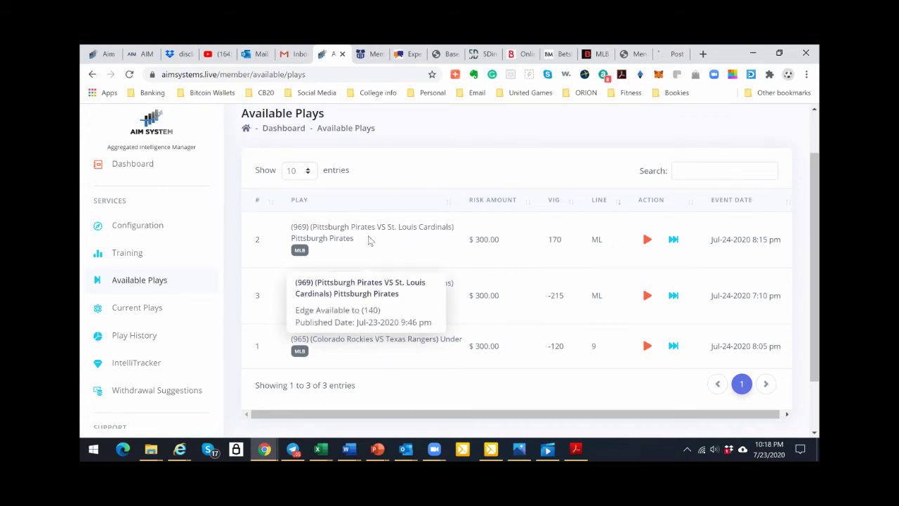
- Inspect the Pittsburgh Pirates play's risk, vig and line entry form, close it and view the play's edge details
left_click(647, 240)
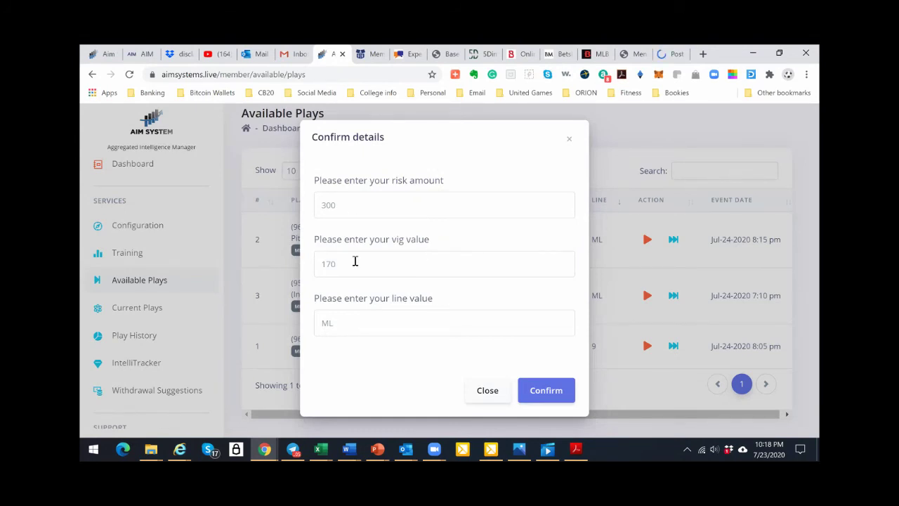
left_click(532, 388)
left_click(487, 390)
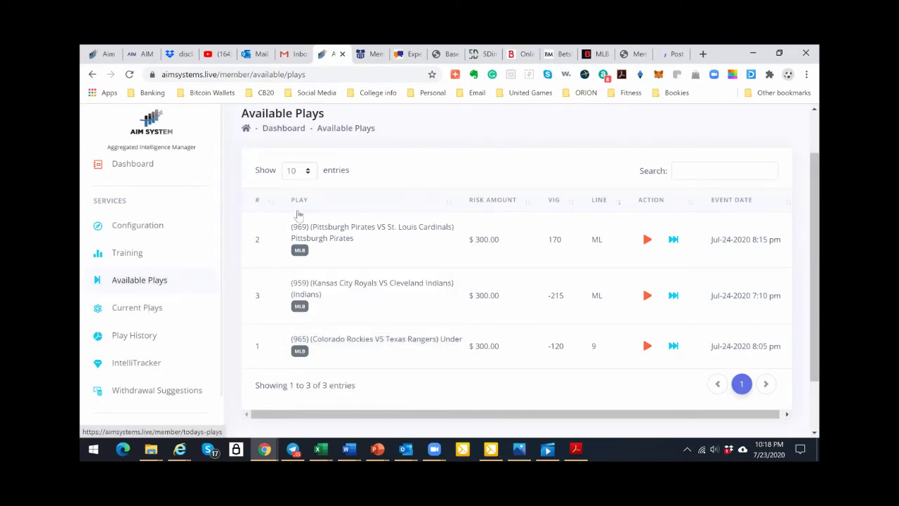
mouse_move(374, 273)
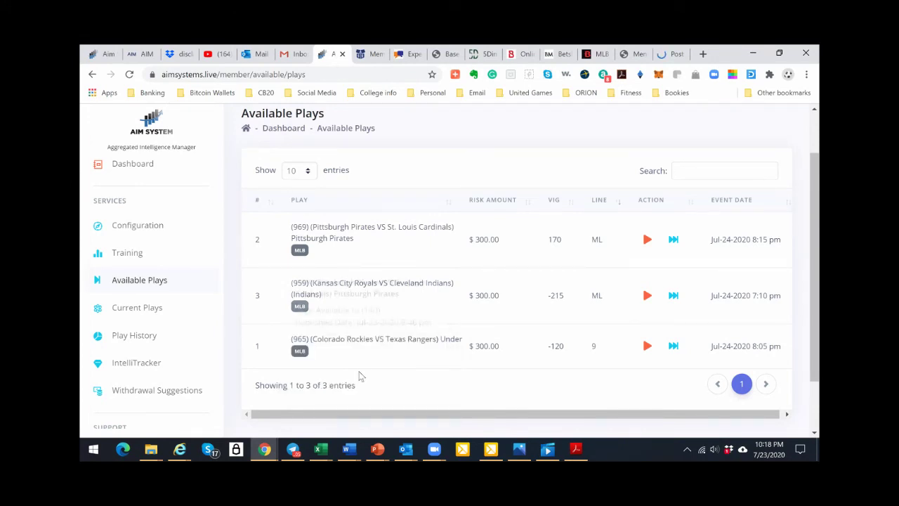
mouse_move(542, 223)
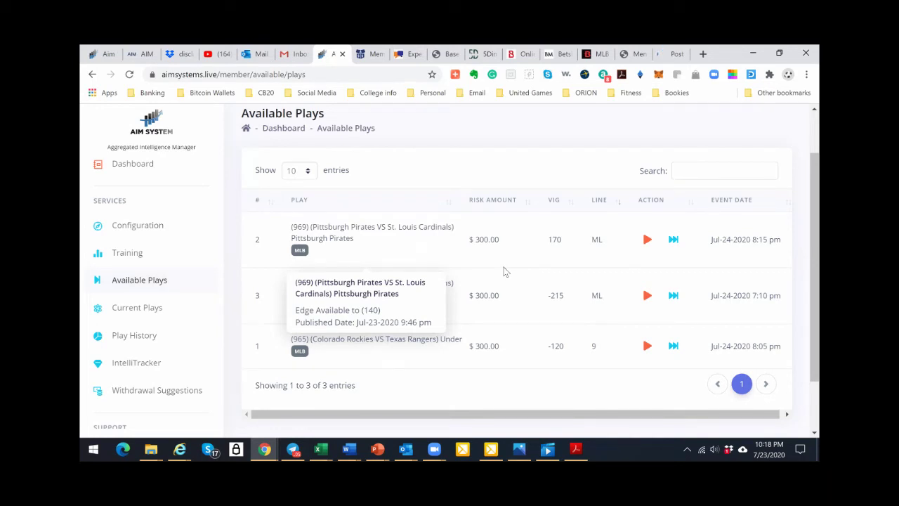
- Open the current plays and look through the list of plays with their risk amounts
left_click(159, 313)
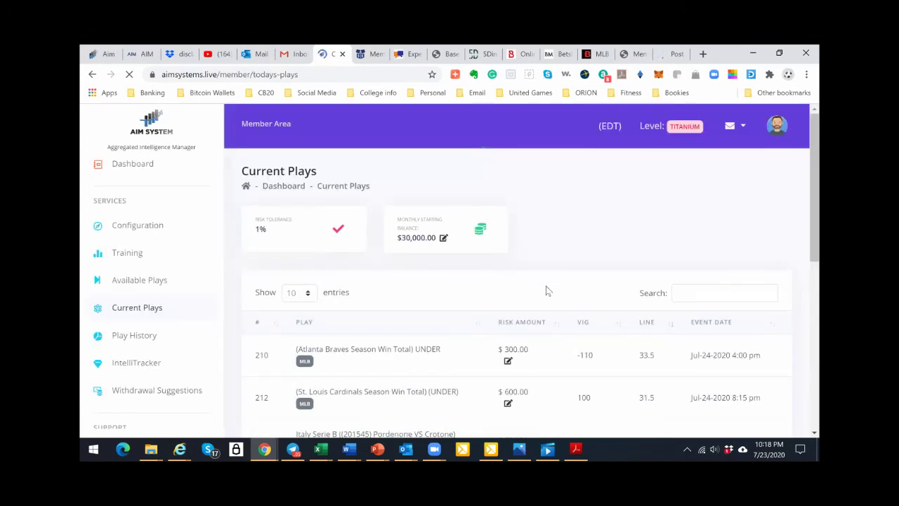
scroll(553, 286, "down", 3)
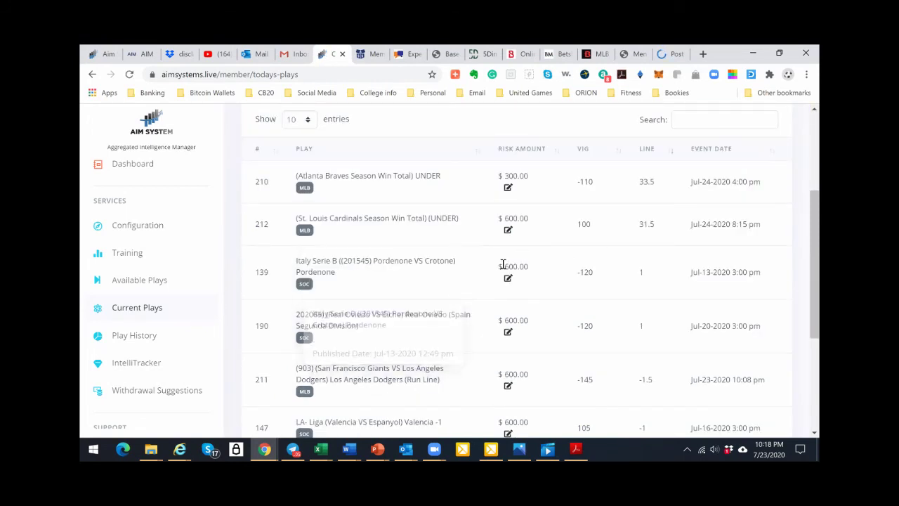
scroll(503, 264, "down", 1)
scroll(503, 265, "down", 1)
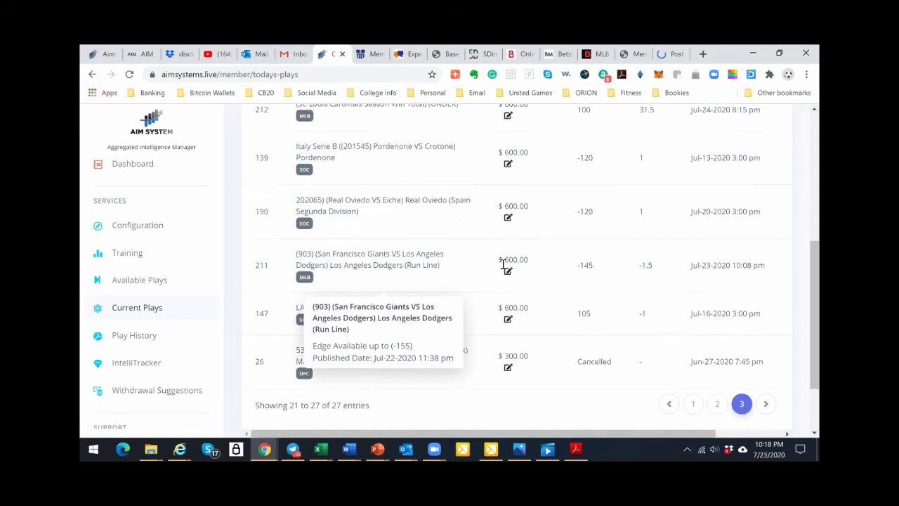
- Finish reviewing page 3 of the current plays, return to page 1 and examine its plays' risk amounts, vig, lines and event dates
scroll(503, 264, "up", 2)
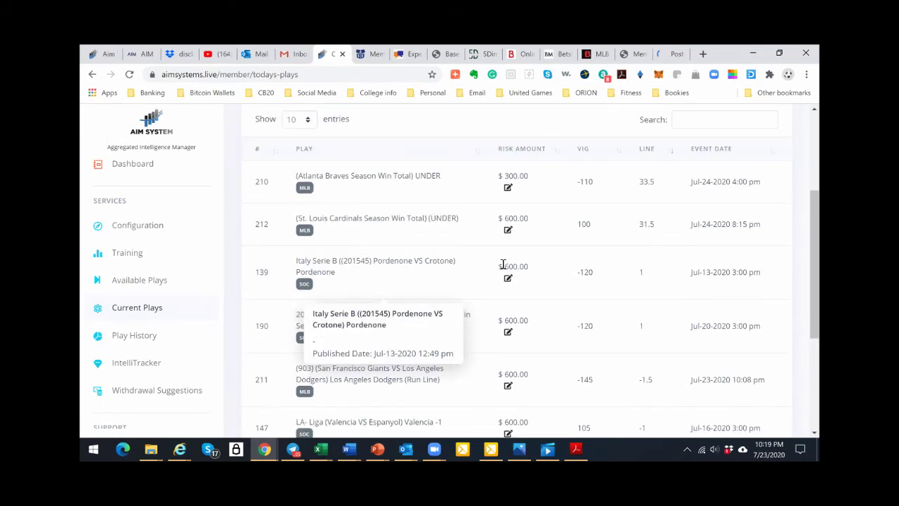
scroll(503, 264, "down", 3)
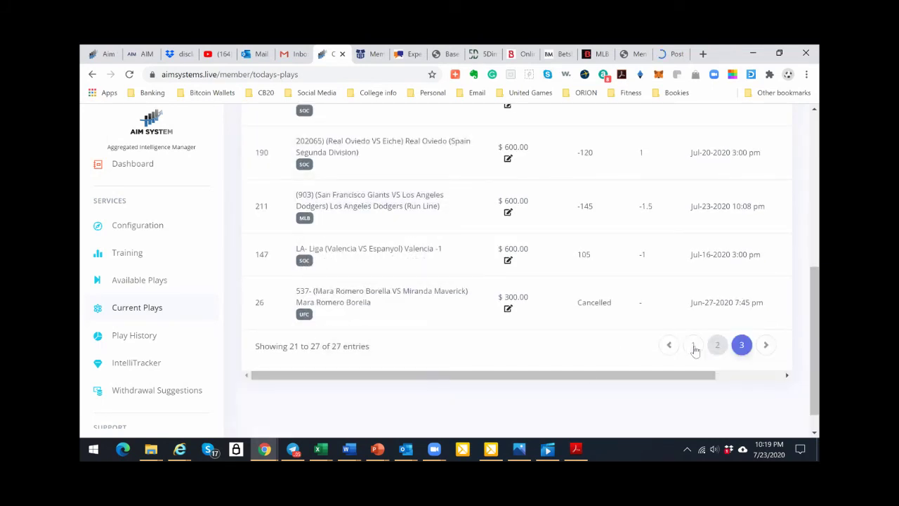
left_click(695, 346)
scroll(435, 288, "up", 4)
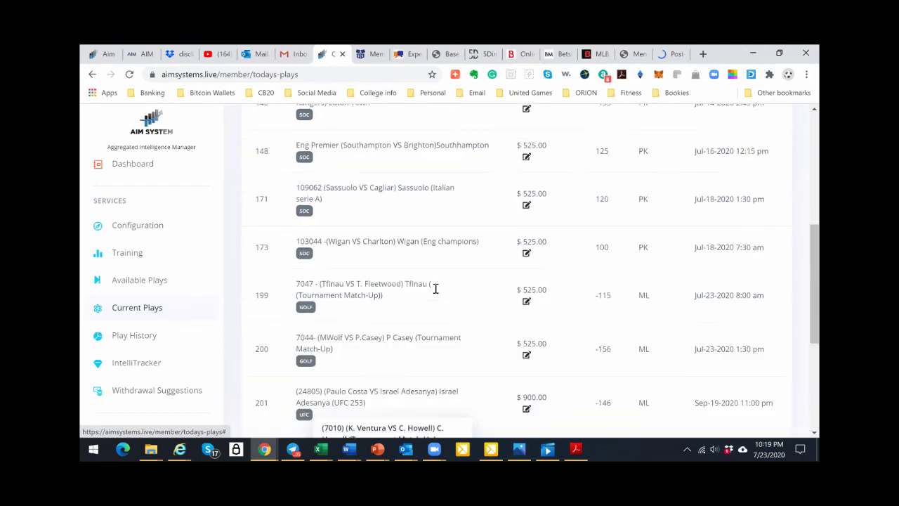
scroll(435, 288, "up", 3)
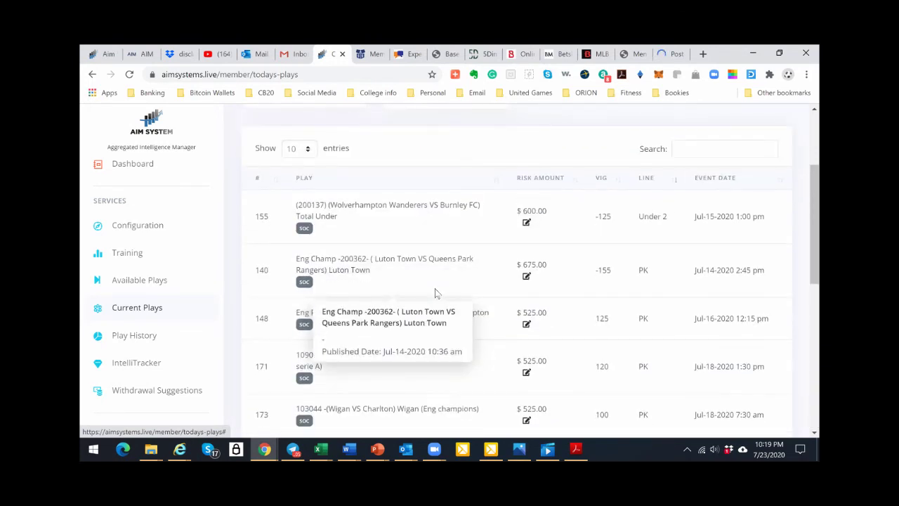
scroll(435, 293, "down", 3)
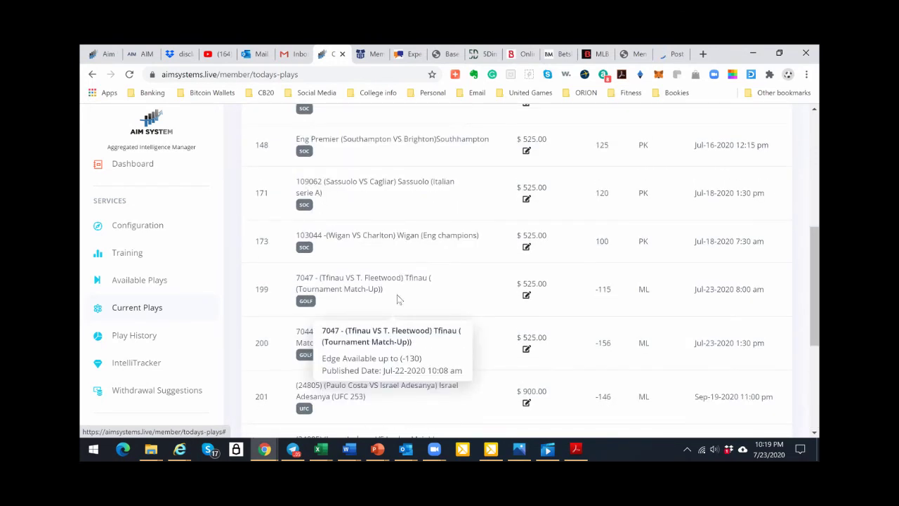
scroll(490, 303, "down", 1)
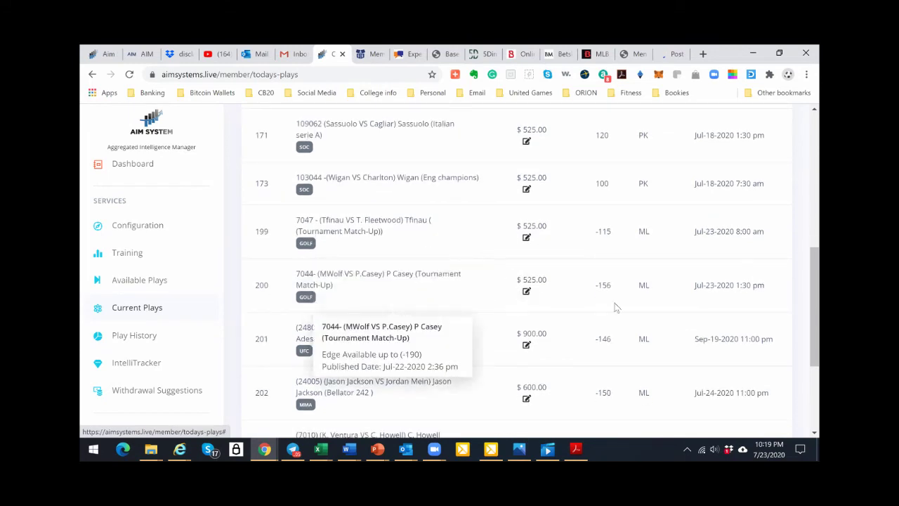
scroll(588, 364, "down", 2)
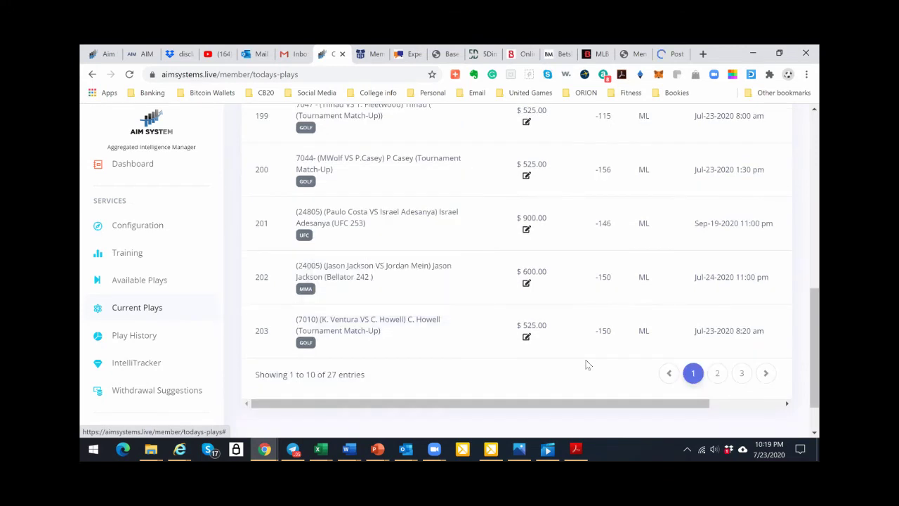
scroll(588, 363, "up", 2)
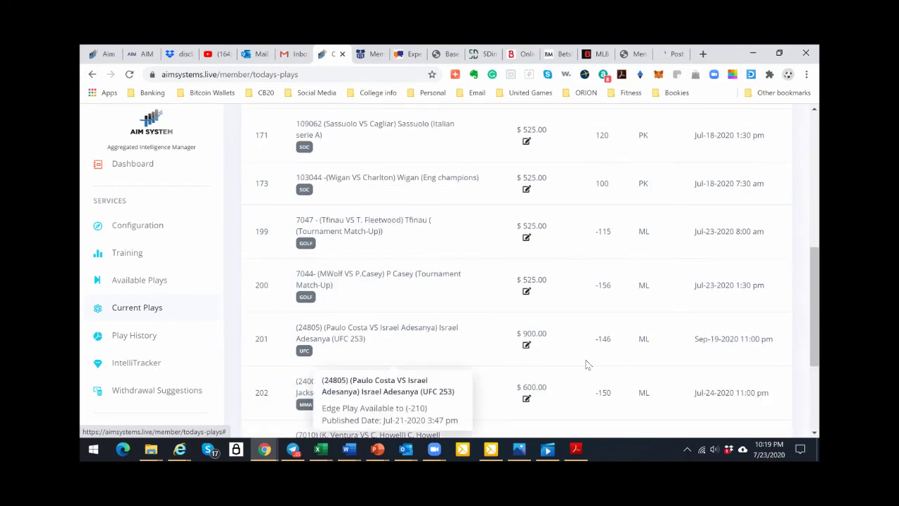
scroll(587, 364, "down", 3)
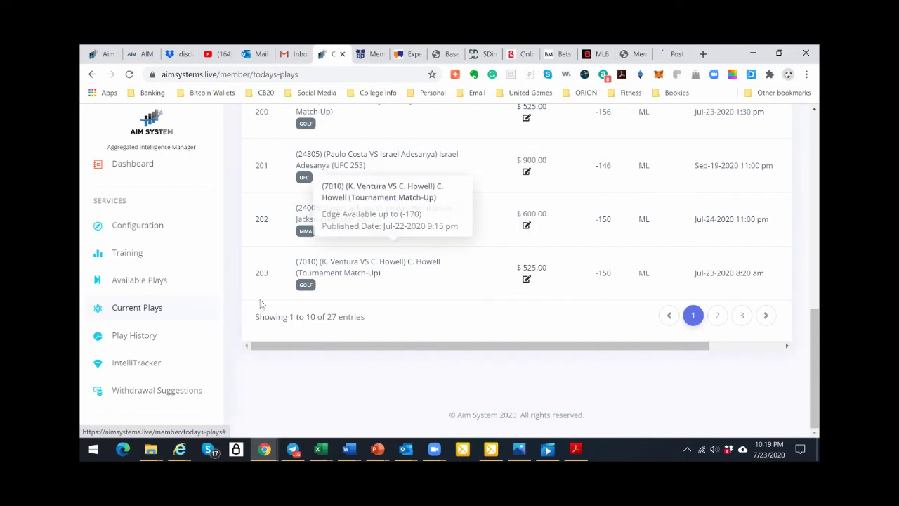
- Open the play history and look through the first page of issued plays with their risk amounts and issue times
left_click(159, 336)
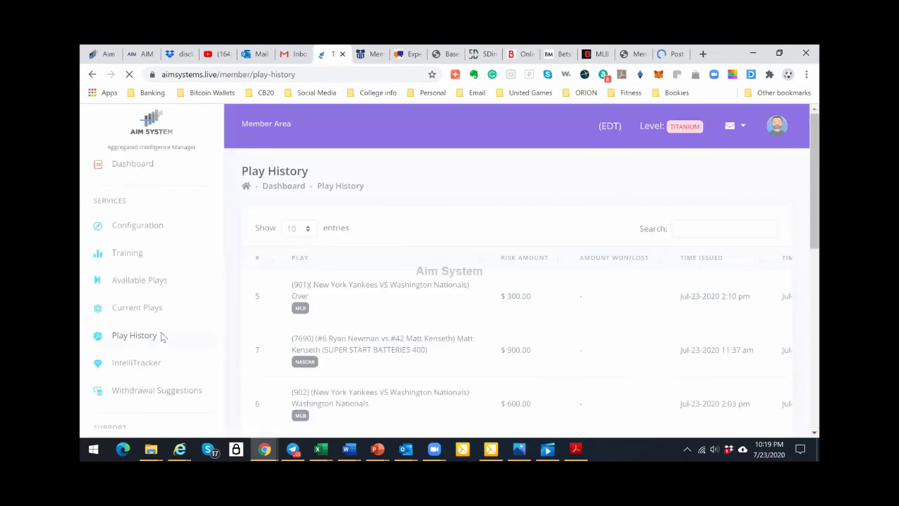
mouse_move(476, 281)
scroll(477, 283, "down", 1)
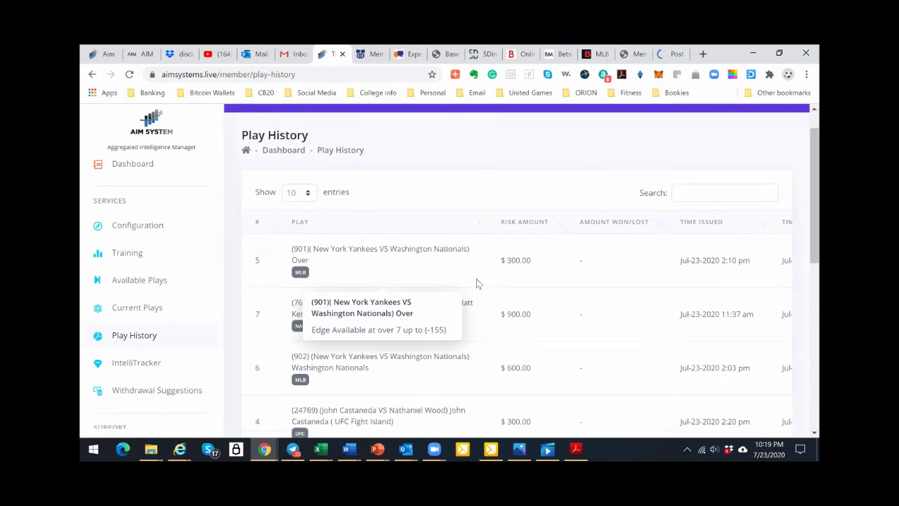
scroll(476, 283, "down", 1)
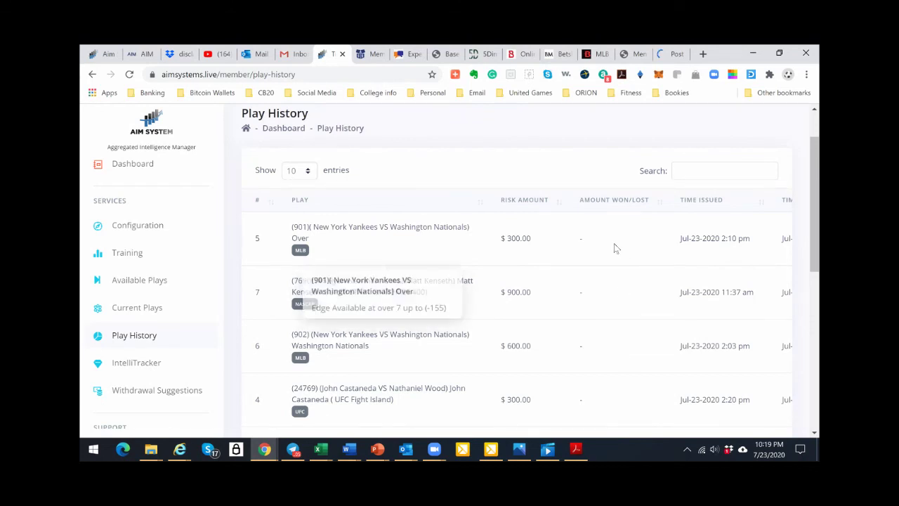
scroll(616, 250, "down", 6)
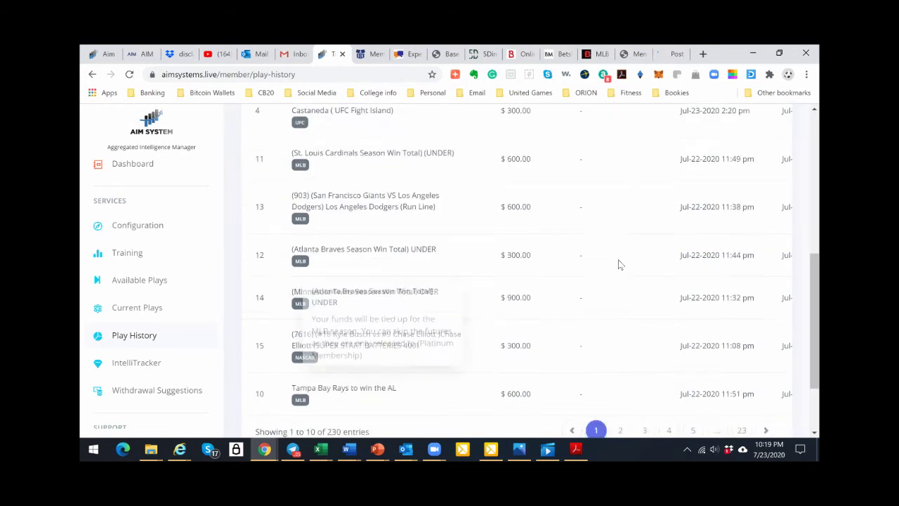
scroll(621, 295, "down", 2)
- Go to page 2 of the play history and compare each play's risk amount with the amount won or lost
left_click(625, 337)
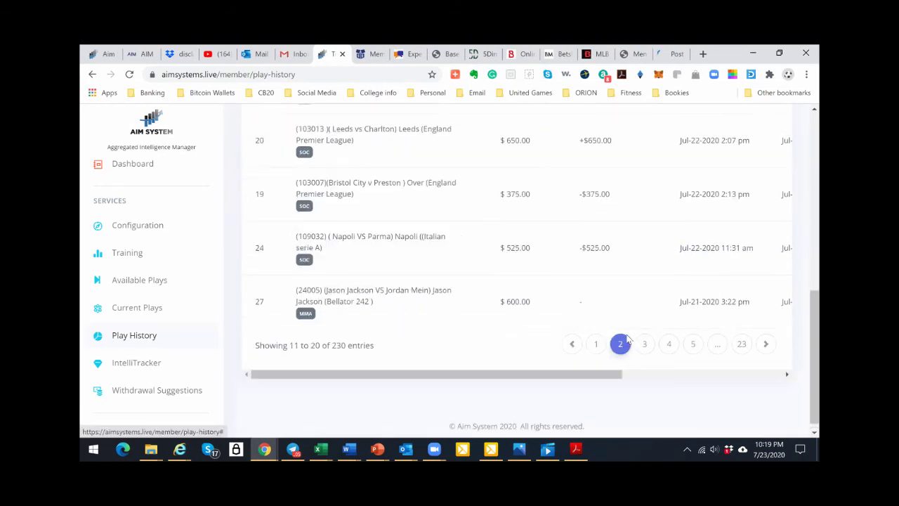
scroll(631, 281, "up", 4)
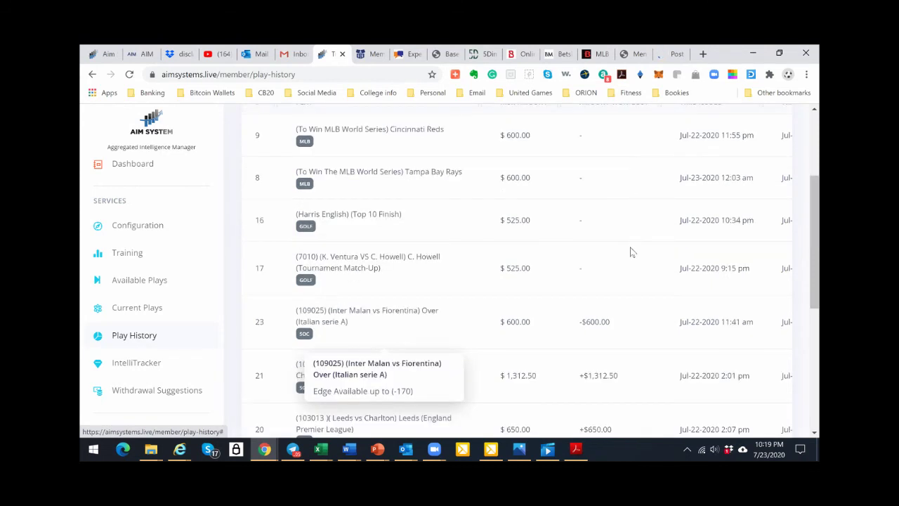
scroll(629, 292, "down", 1)
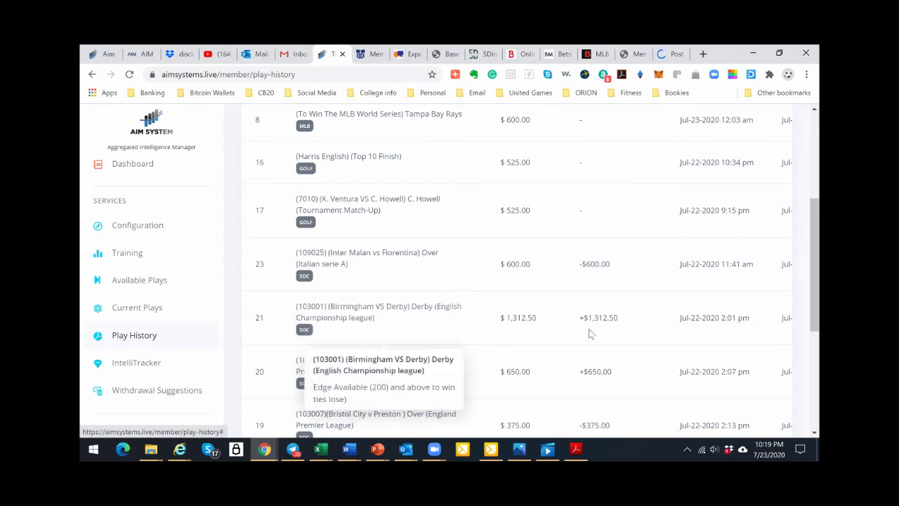
scroll(576, 332, "down", 1)
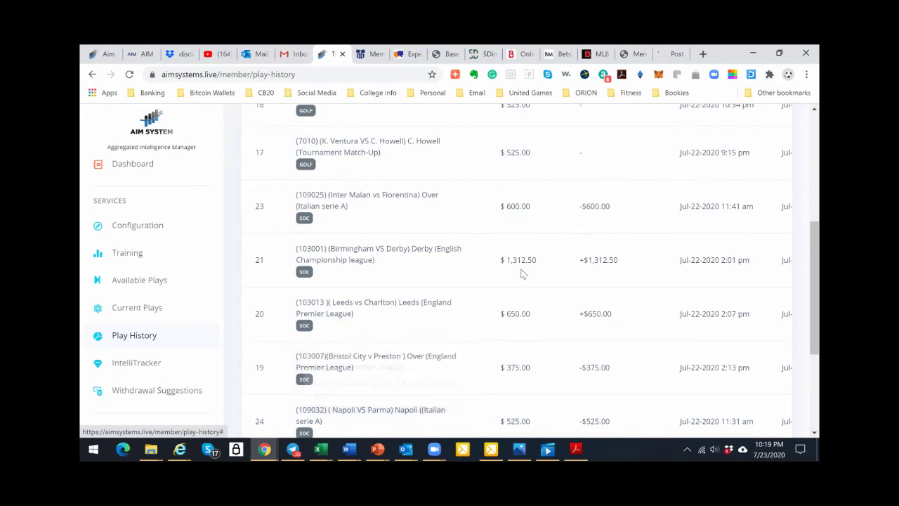
scroll(520, 267, "down", 2)
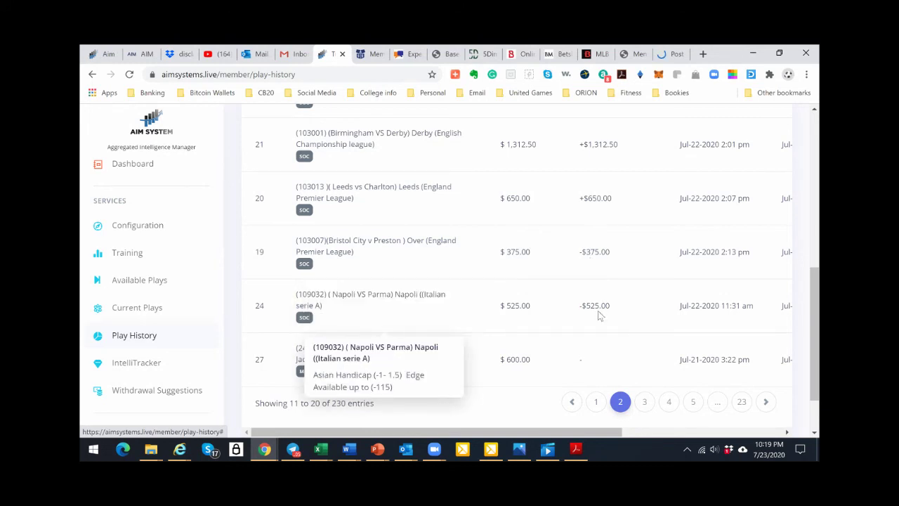
scroll(516, 325, "up", 3)
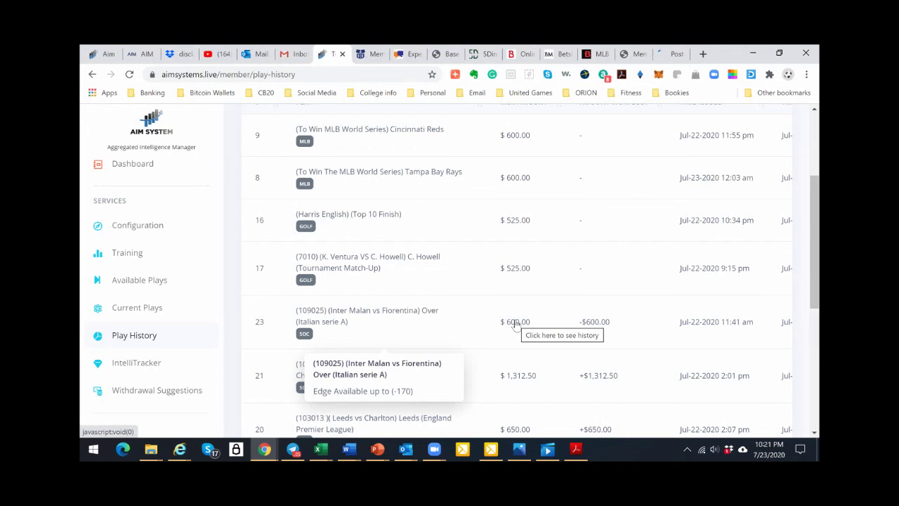
- Return to the member dashboard and look over the current balance, total plays, skipped plays and plays won
left_click(149, 171)
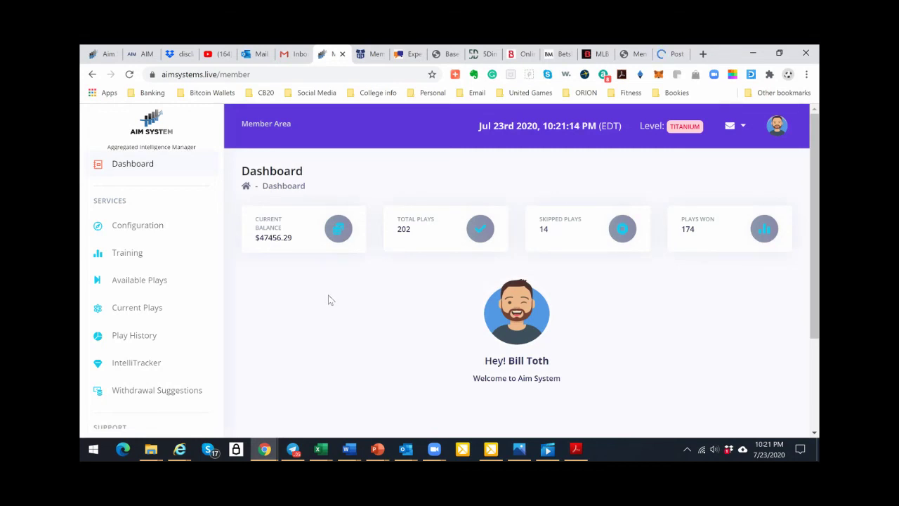
scroll(328, 300, "down", 1)
scroll(328, 300, "up", 1)
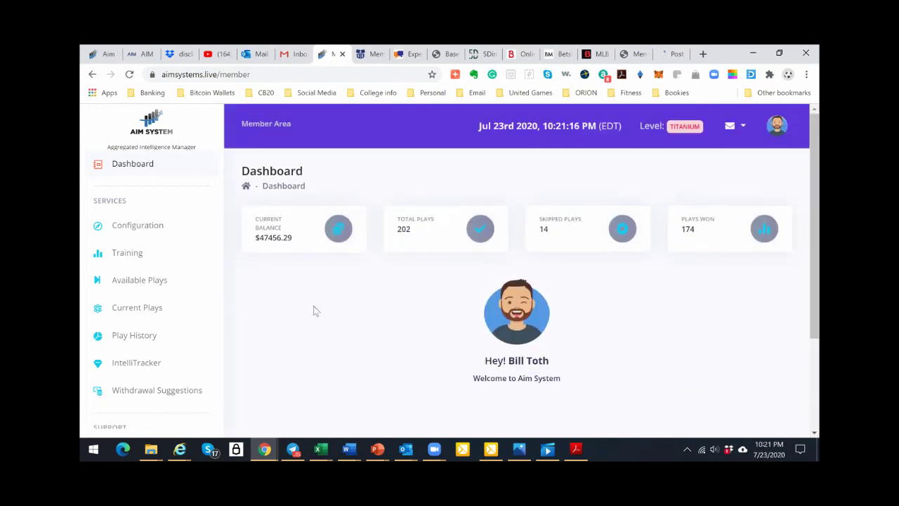